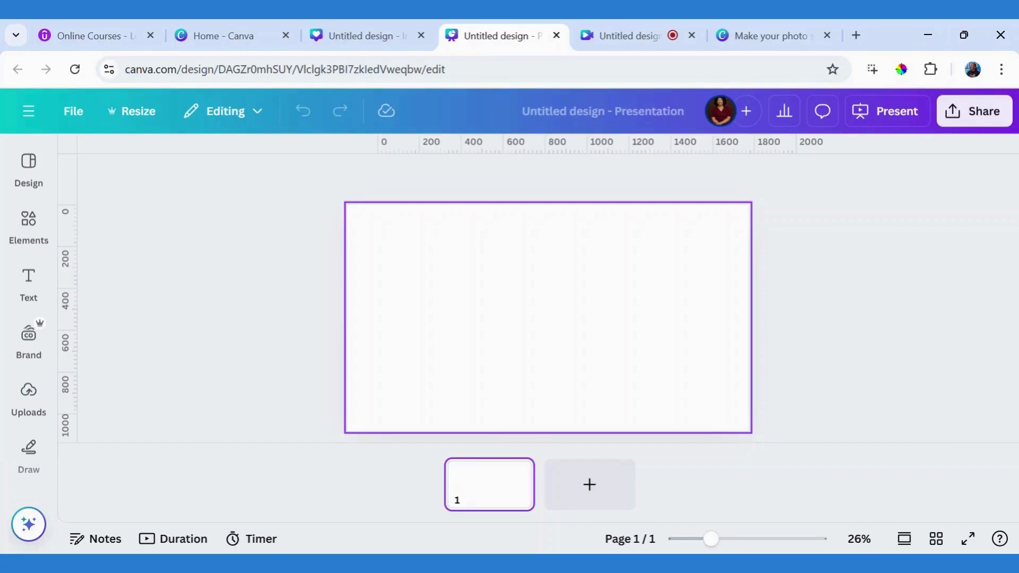
Step: Add the recent four-colleague team photo to the page, zoom in, and shift it up and left
click(28, 226)
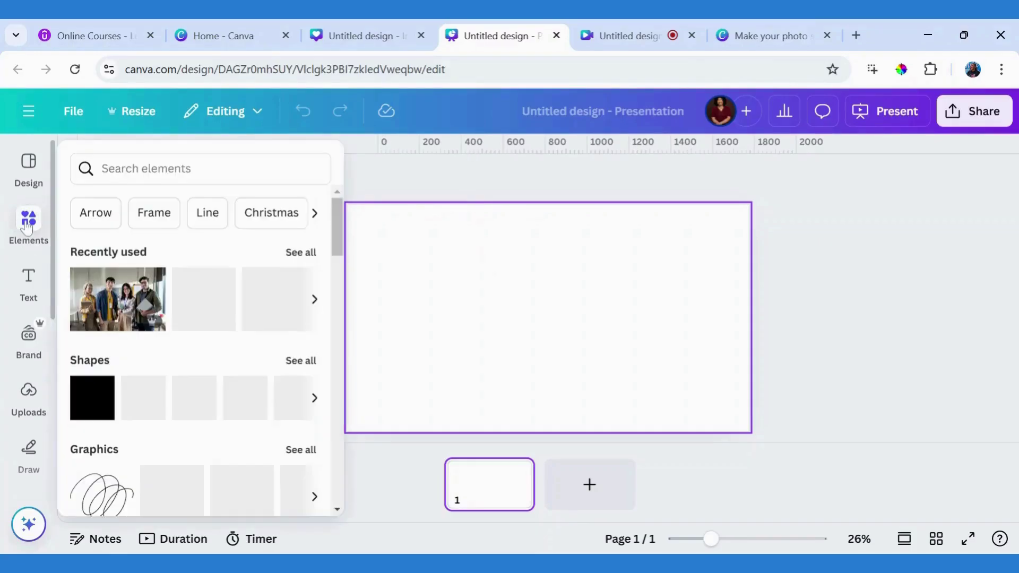
click(118, 297)
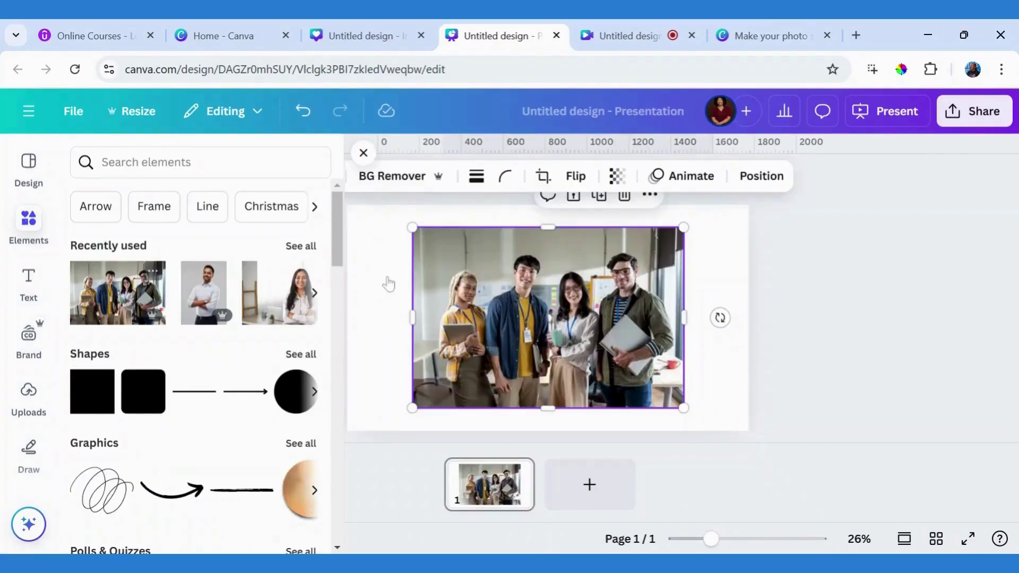
click(359, 159)
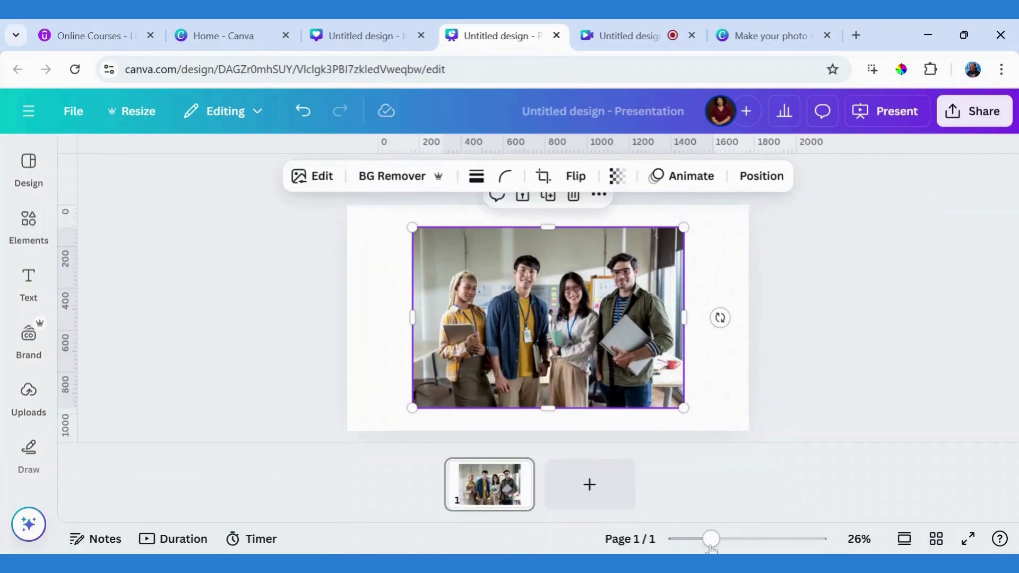
drag(711, 539, 723, 539)
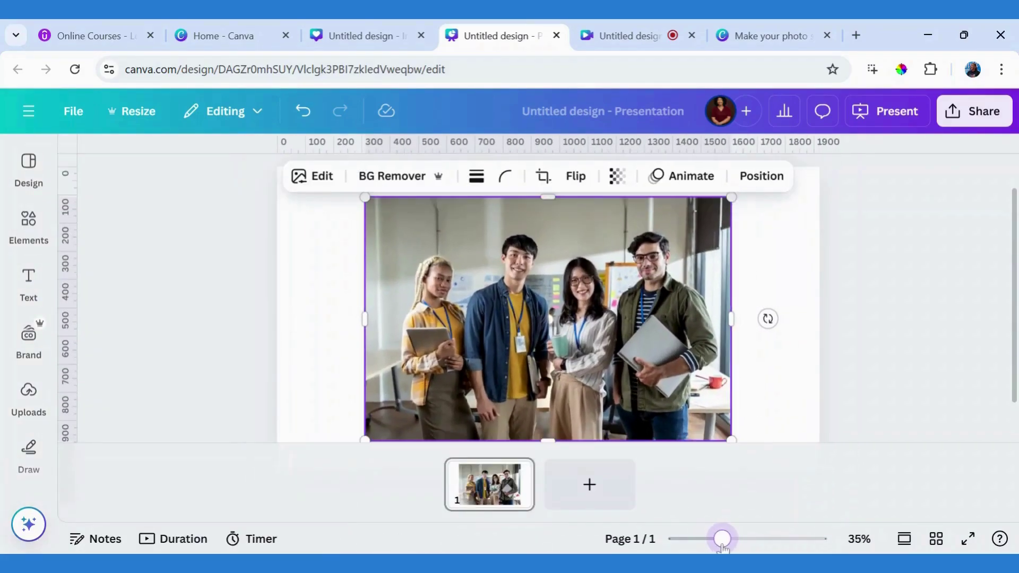
drag(571, 381, 525, 370)
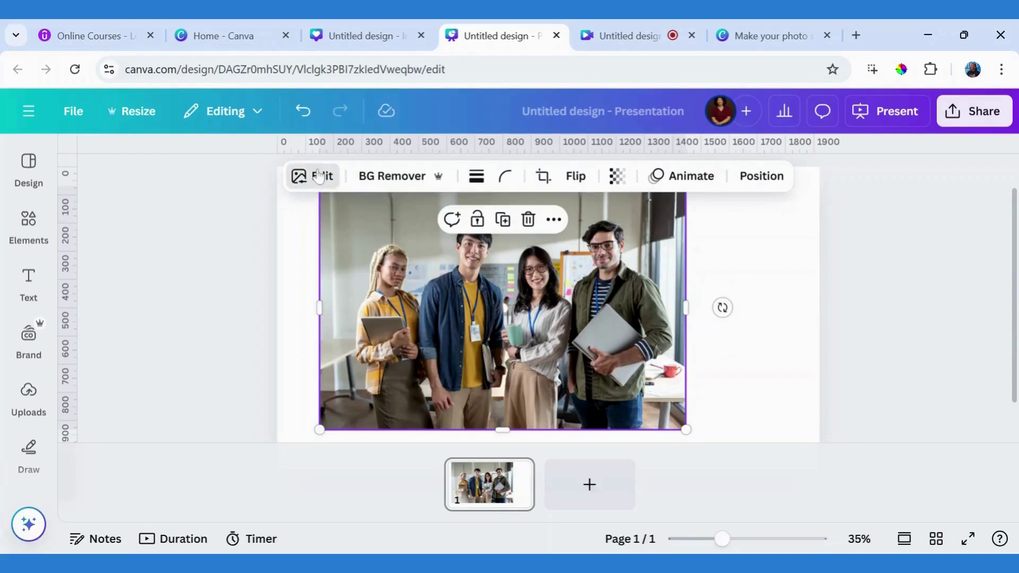
Step: Start Magic Grab and select the young man in the denim shirt with the object in his hand
click(318, 176)
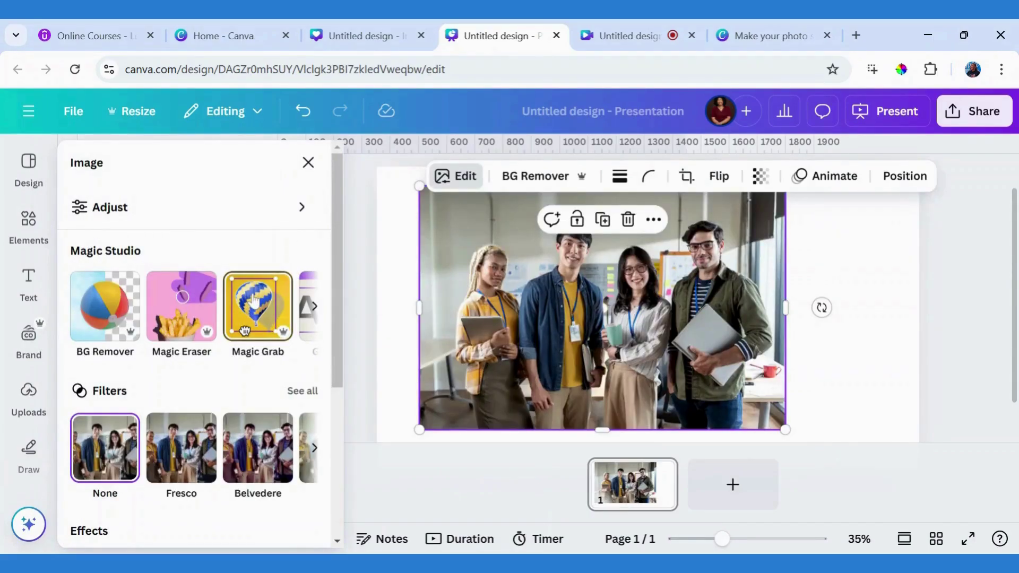
click(253, 301)
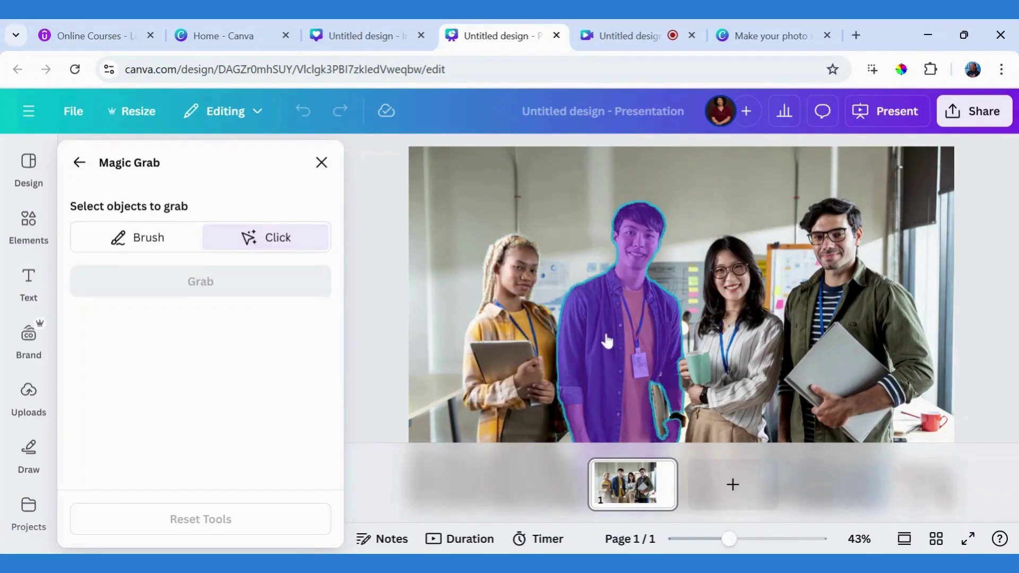
click(630, 322)
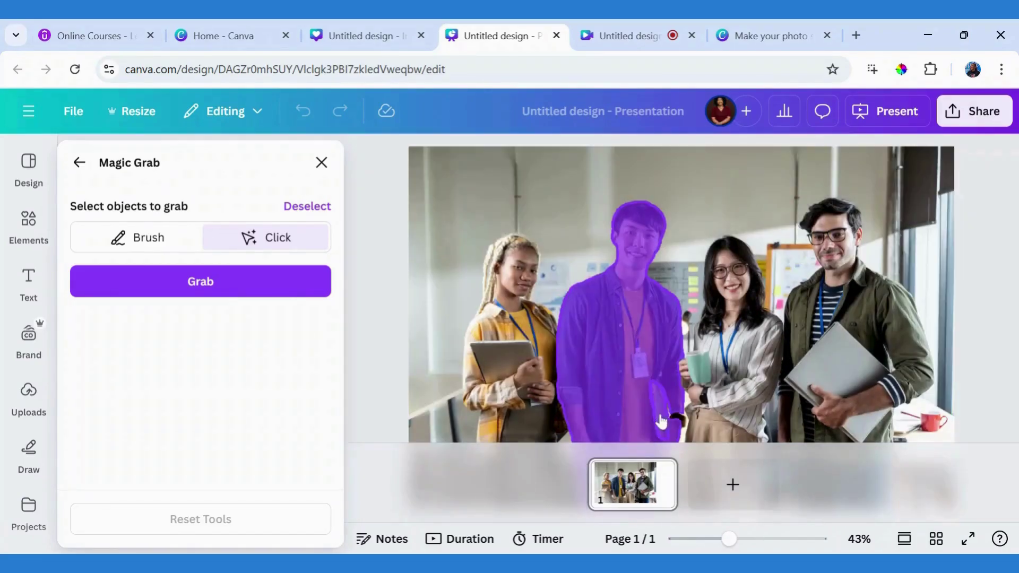
click(661, 418)
click(677, 419)
Step: Add the man with glasses and his laptop to the selection, then grab both men
click(835, 243)
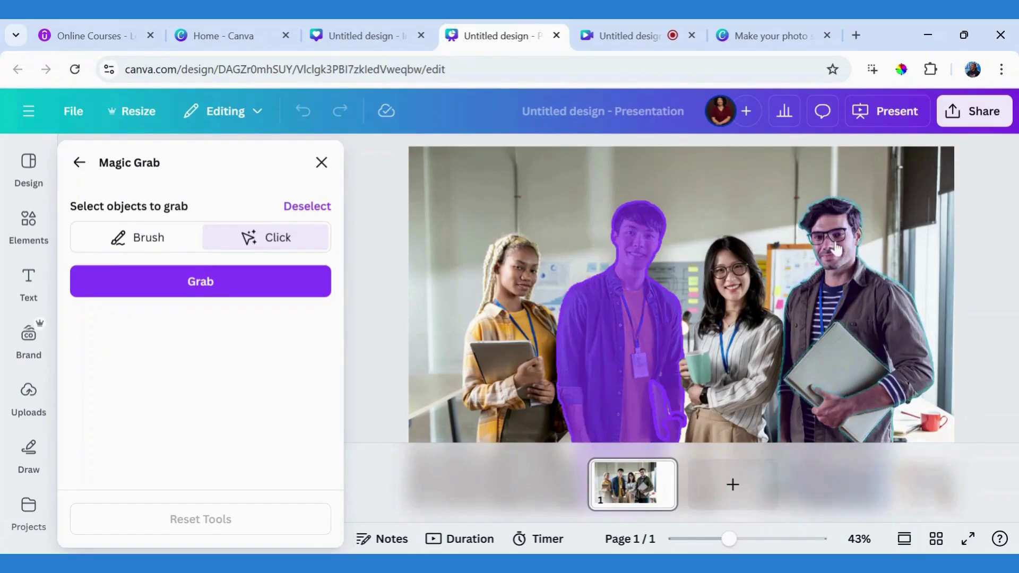
click(832, 352)
click(868, 439)
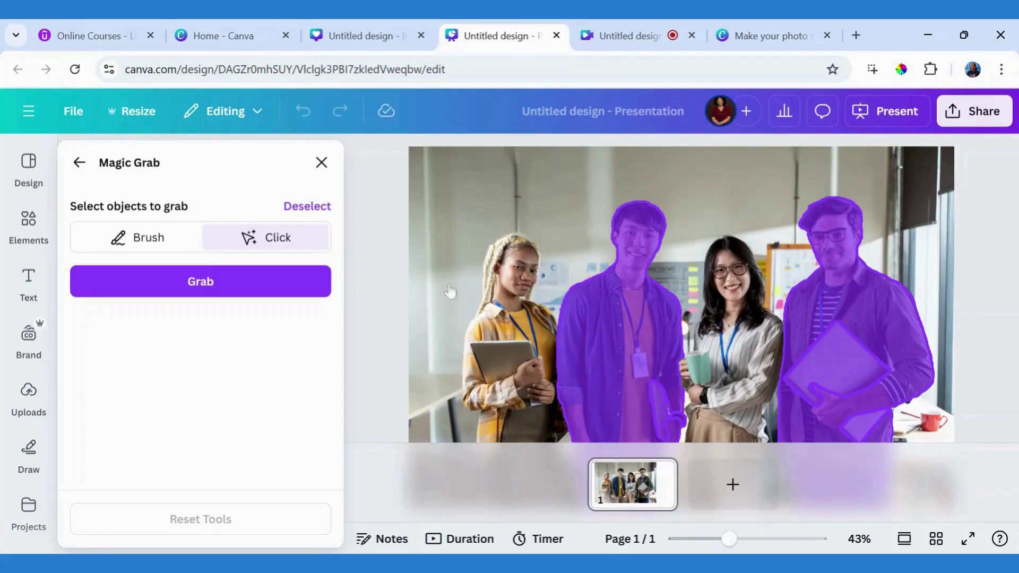
click(246, 285)
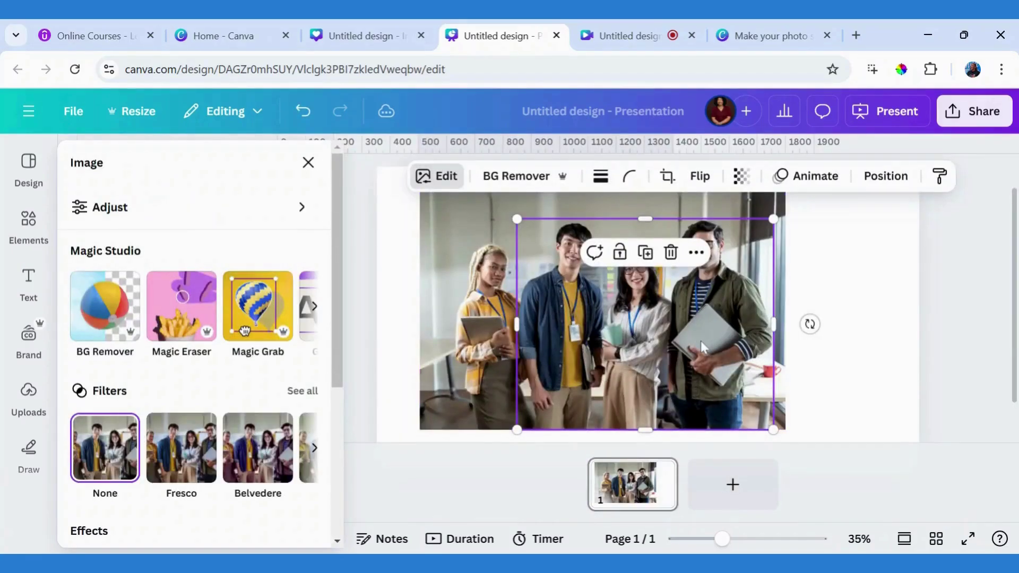
Step: Move the two-man cut-out to the right and duplicate the page as page 2
drag(706, 346, 828, 329)
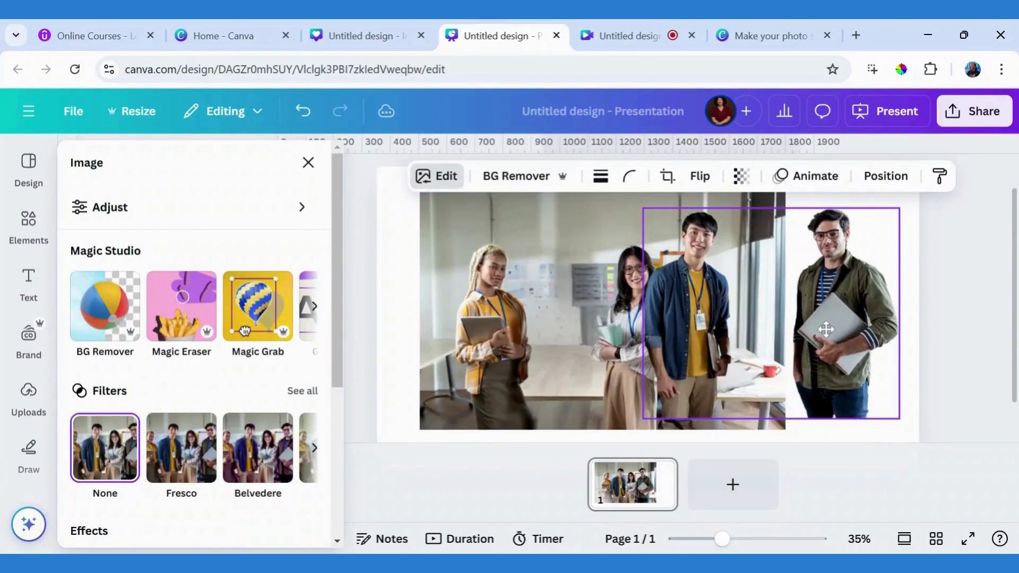
click(904, 538)
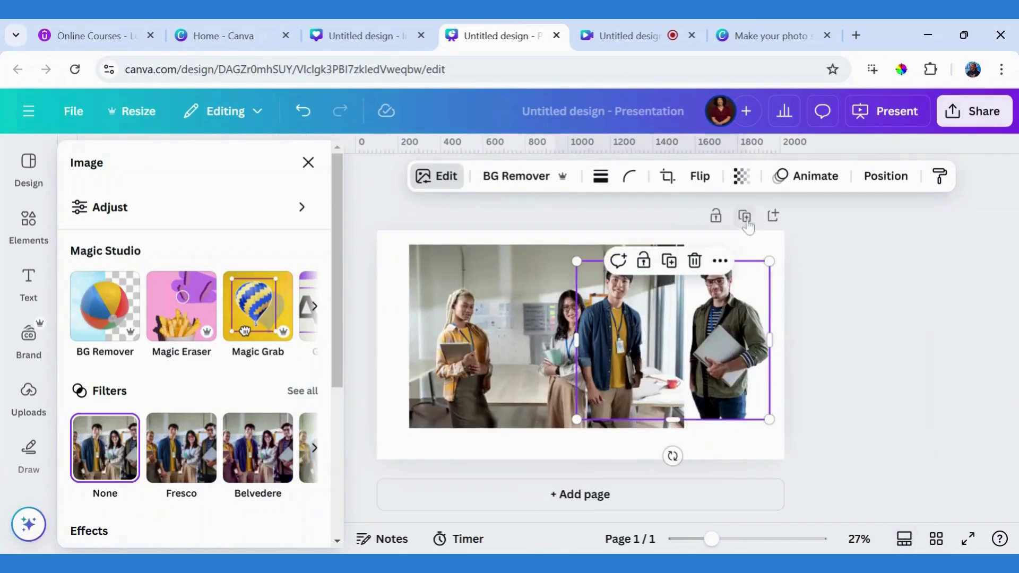
click(745, 217)
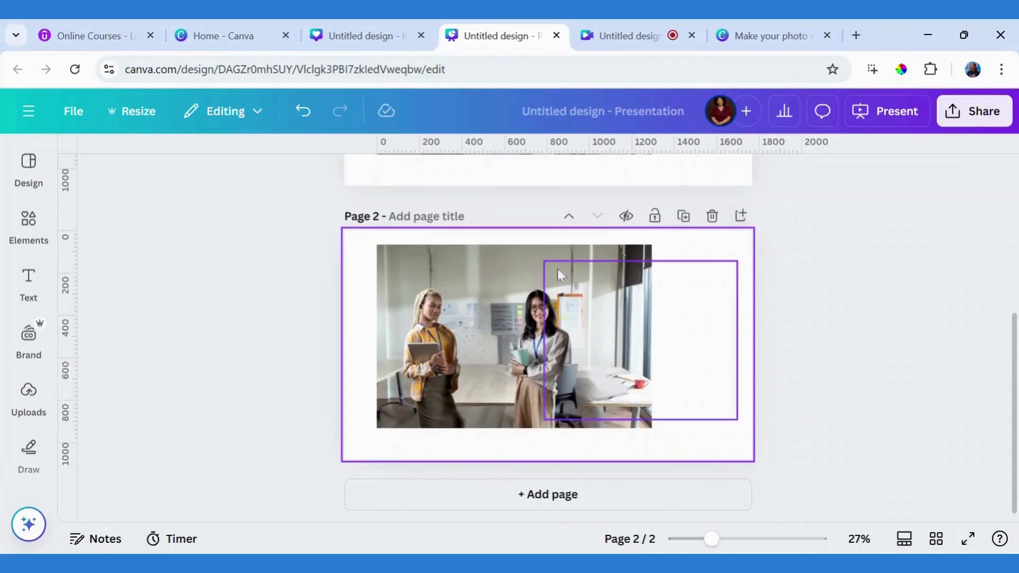
Step: On page 2, align the office photo left and push the cut-out right until the glasses man leaves
click(554, 321)
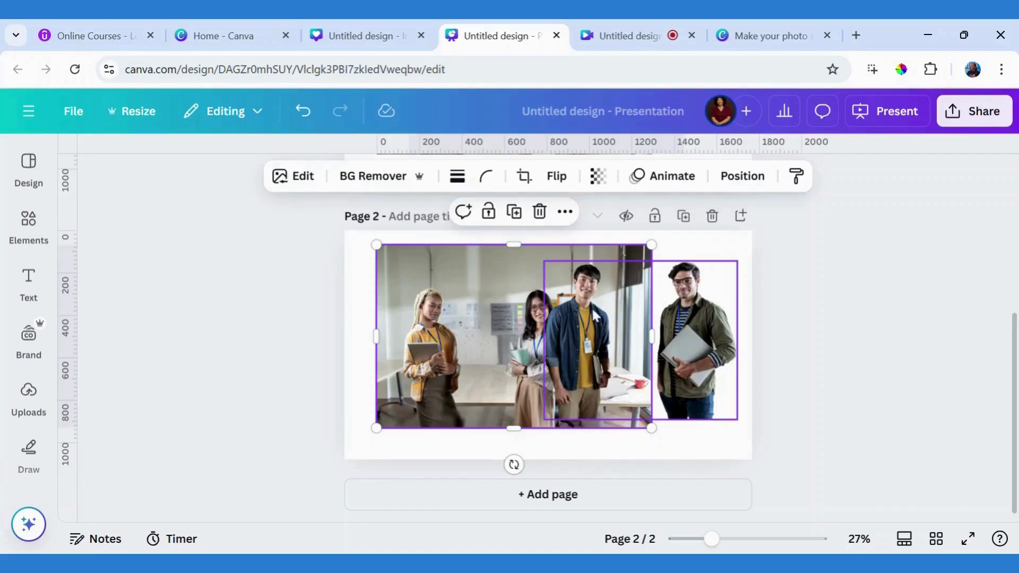
drag(611, 316, 580, 315)
click(666, 313)
drag(667, 313, 769, 309)
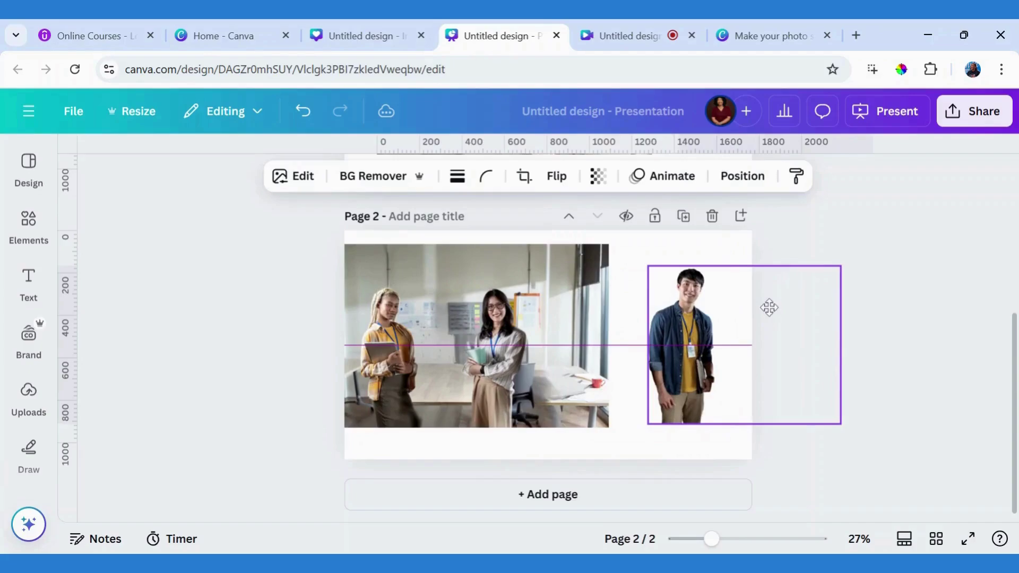
click(514, 317)
drag(514, 317, 556, 318)
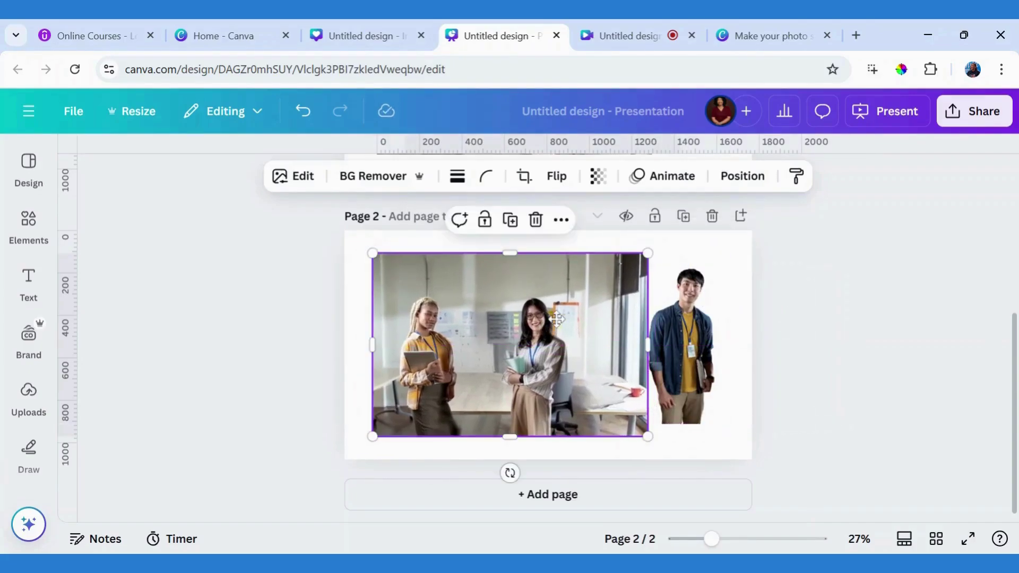
Step: Open Magic Eraser in Click mode on the office photo and select the woman on the left
click(305, 176)
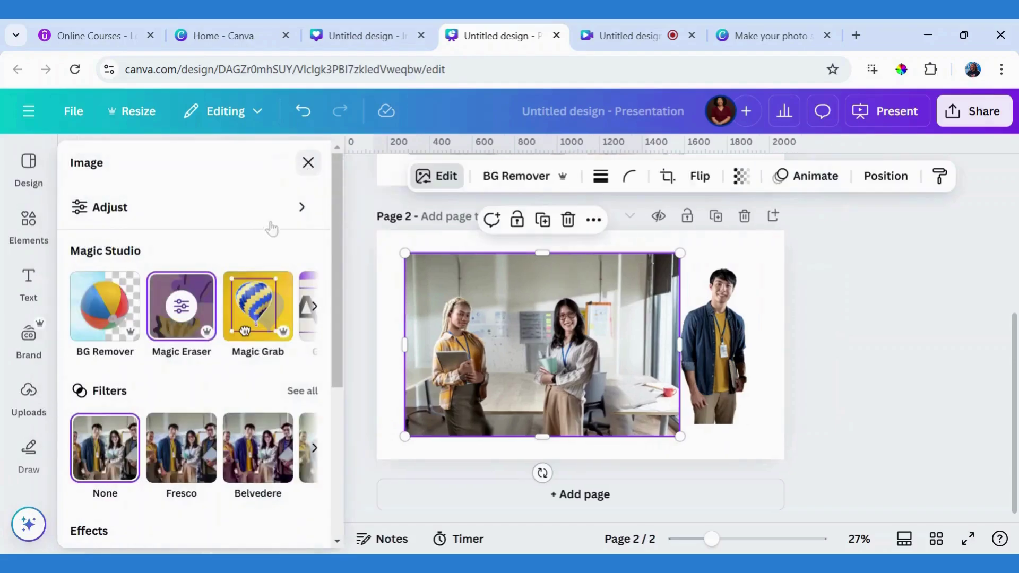
click(181, 310)
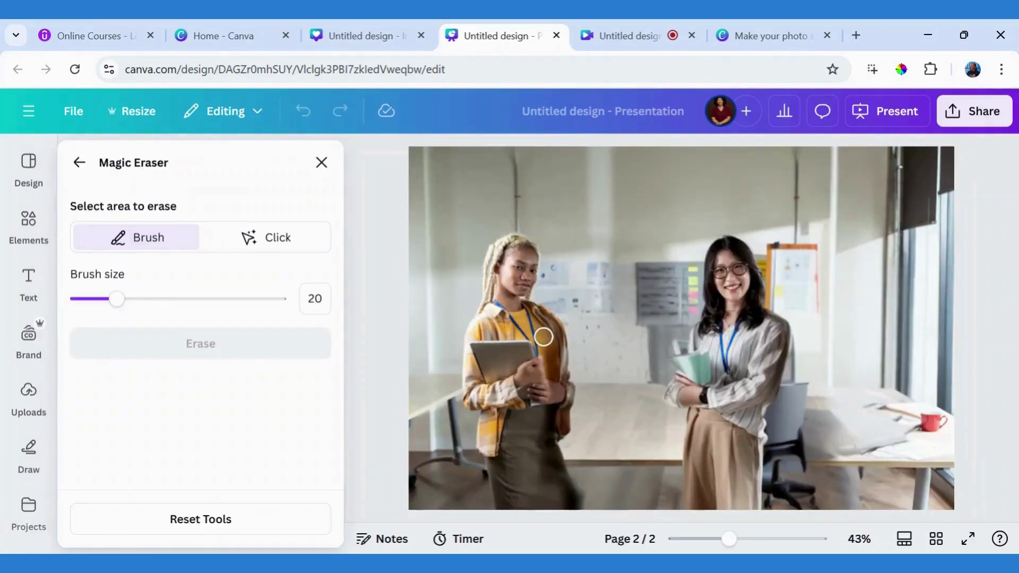
click(282, 249)
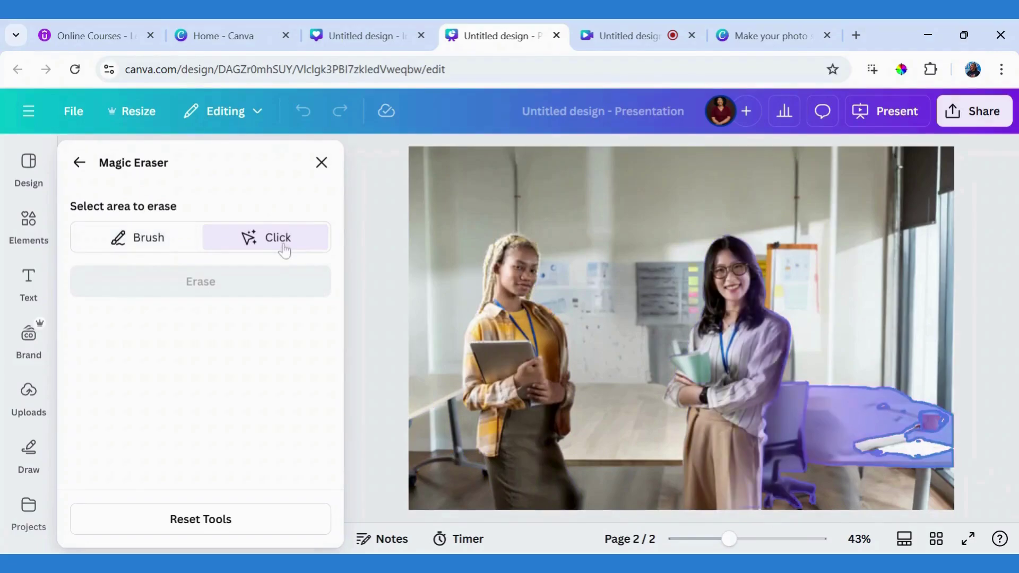
click(514, 314)
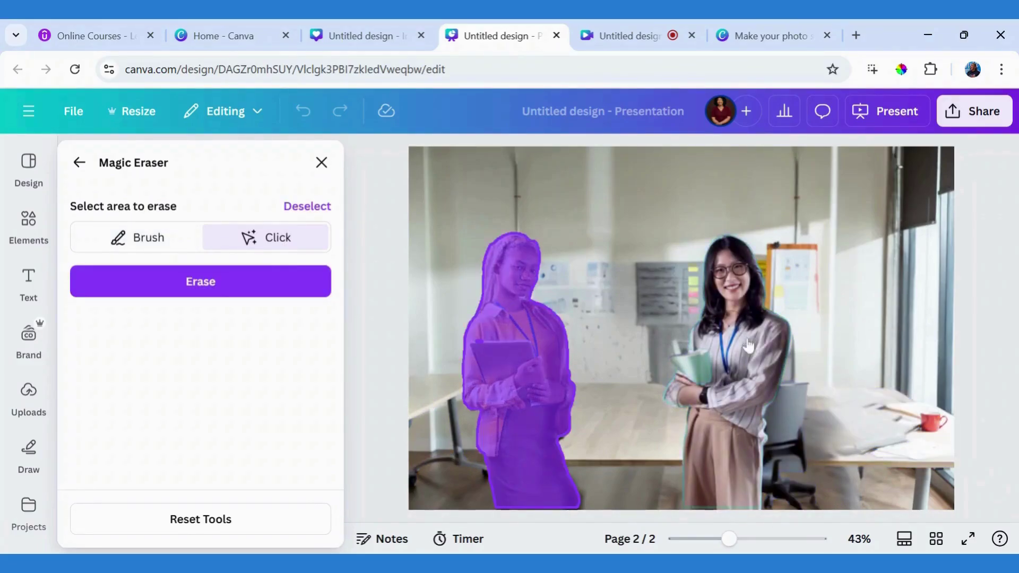
click(562, 446)
click(539, 438)
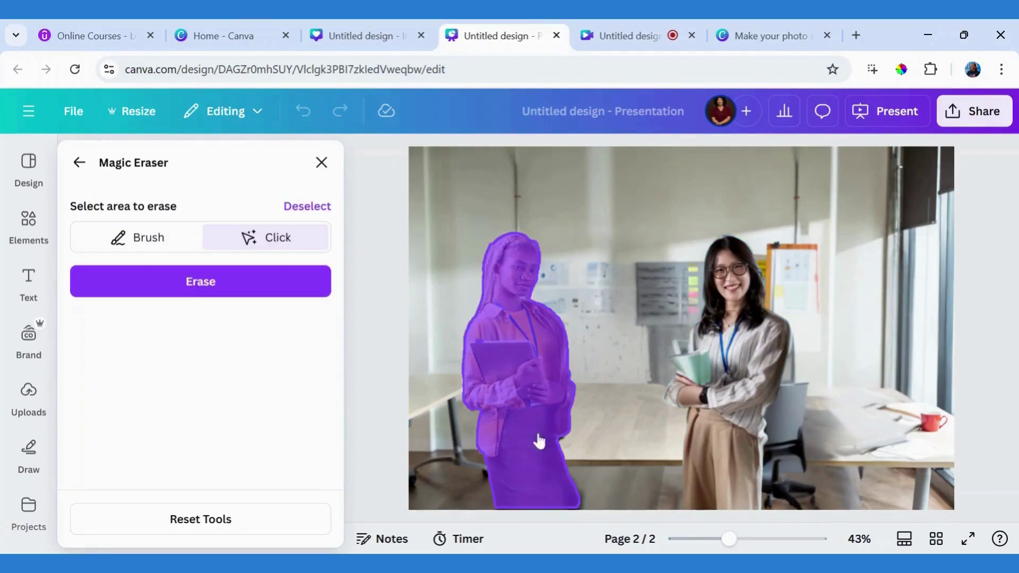
Step: Add the right woman and her book to the selection and erase both women
click(738, 326)
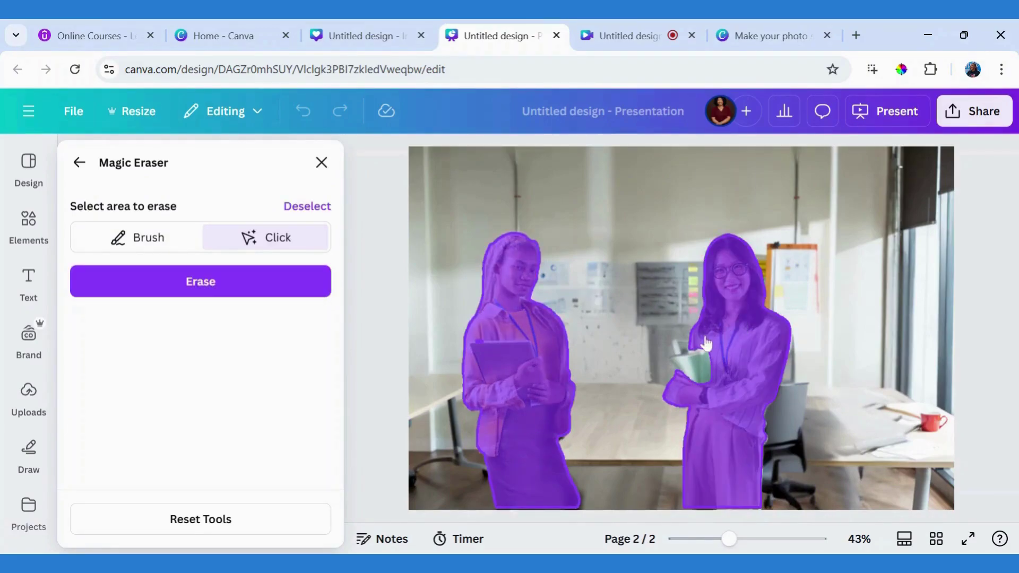
click(693, 366)
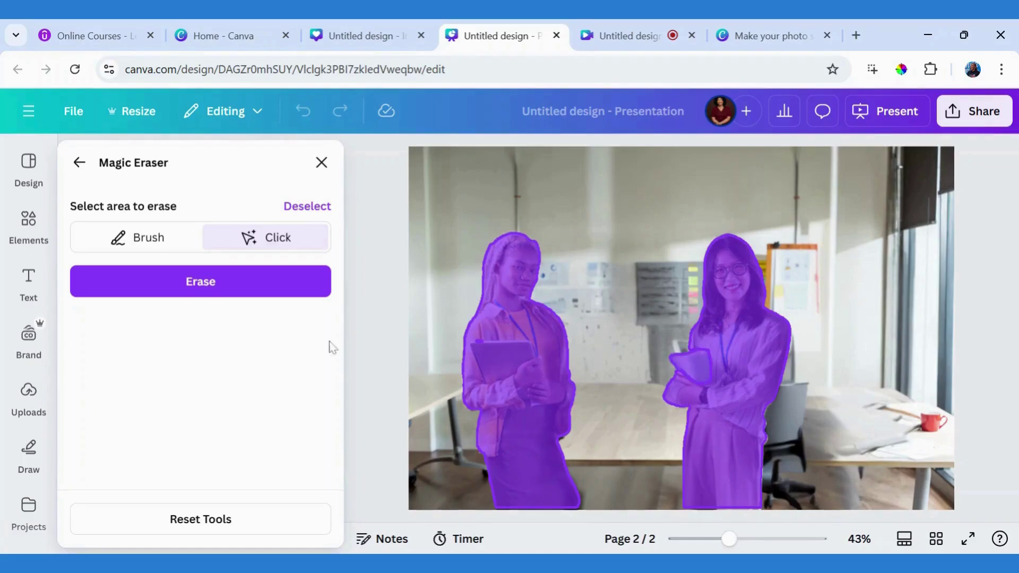
click(197, 285)
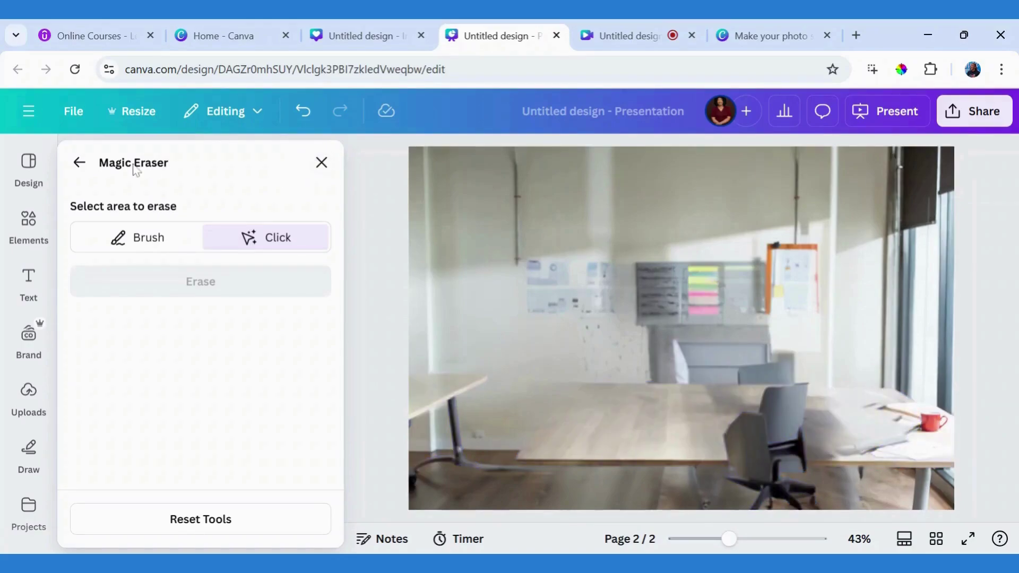
Step: Set the erased office photo as page 2's background
click(322, 164)
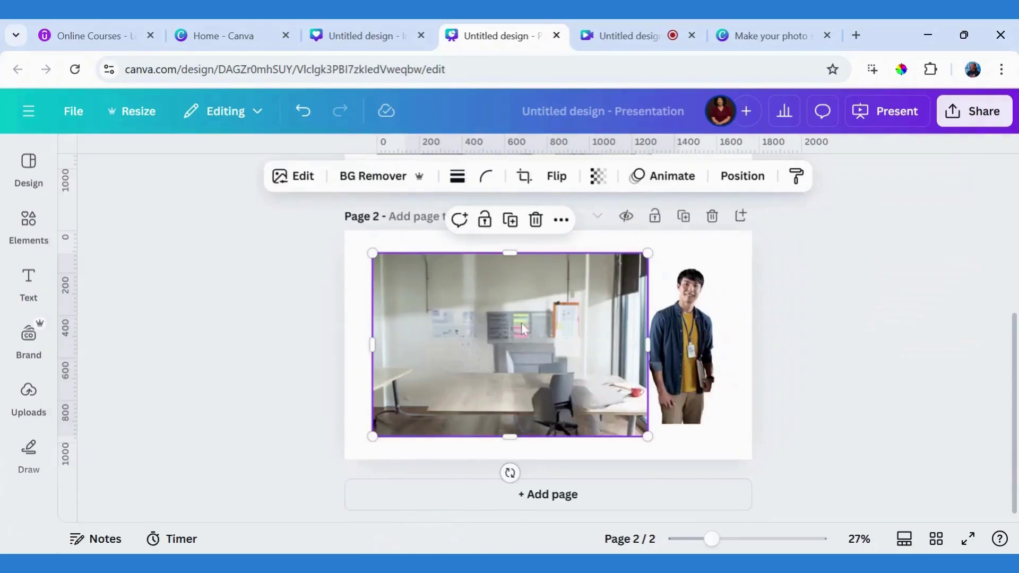
right_click(497, 333)
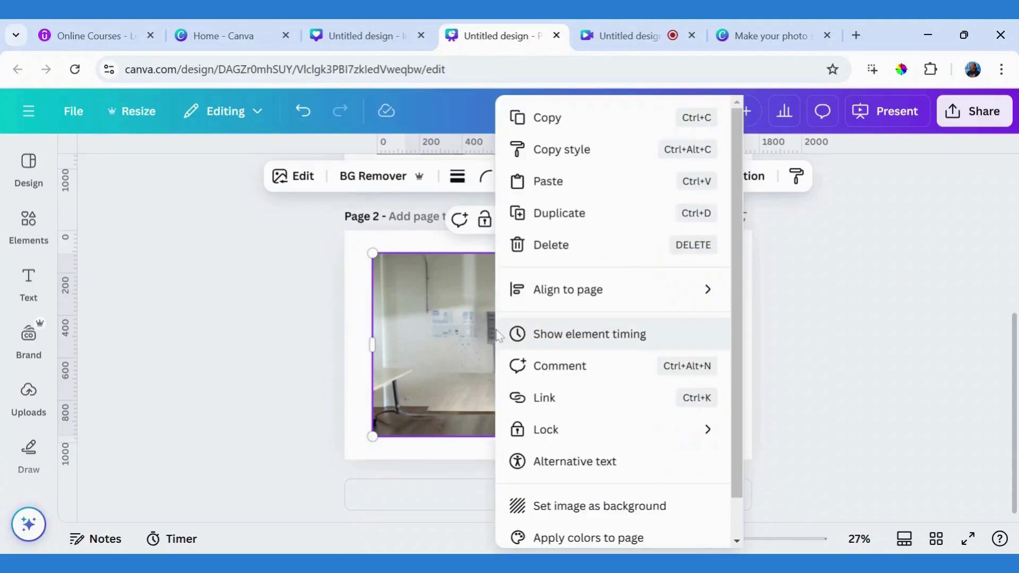
click(638, 506)
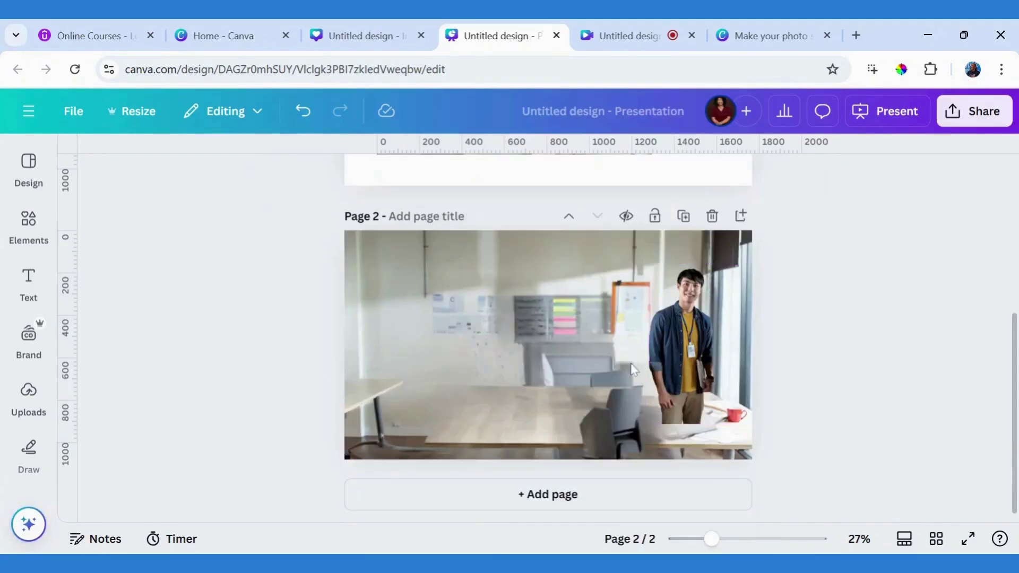
Step: Move the two-men photo onto the page centre, enlarge it, and shift it into place
click(698, 352)
drag(697, 353, 418, 342)
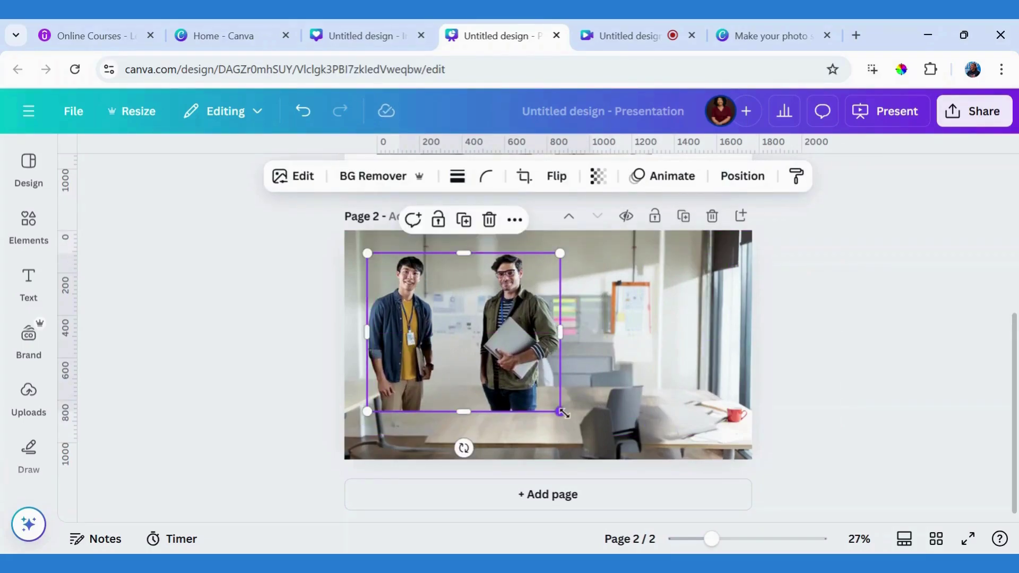
drag(564, 413, 677, 507)
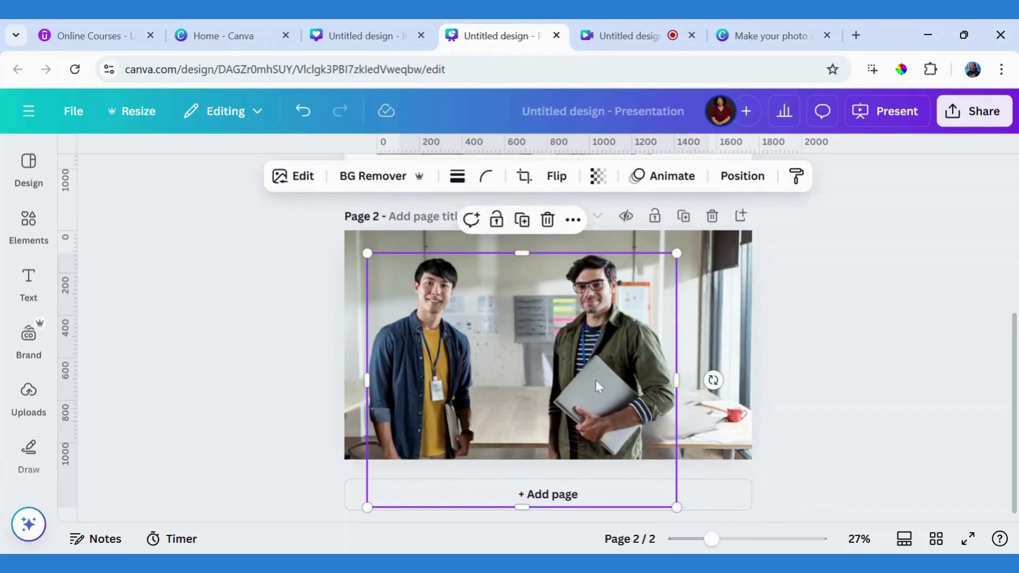
drag(596, 380, 531, 375)
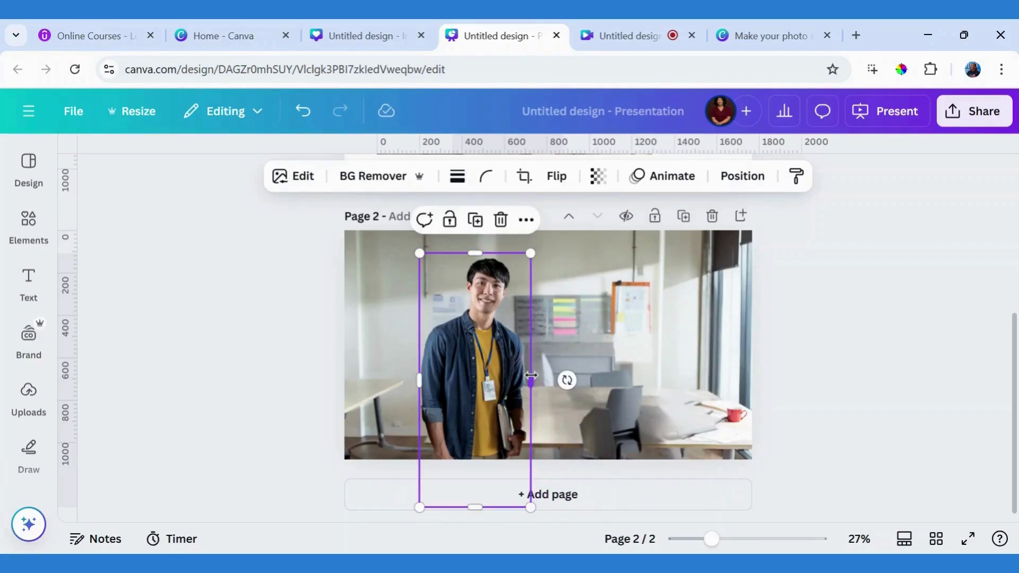
Step: Duplicate the left-man image and crop the copy to show only the man with glasses
click(475, 219)
drag(486, 298, 507, 295)
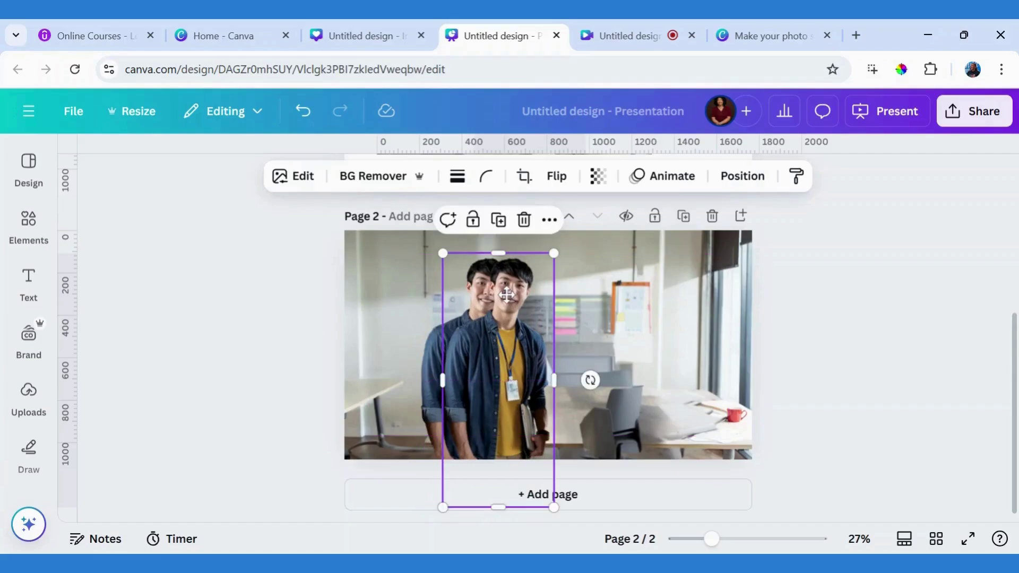
drag(554, 377, 752, 360)
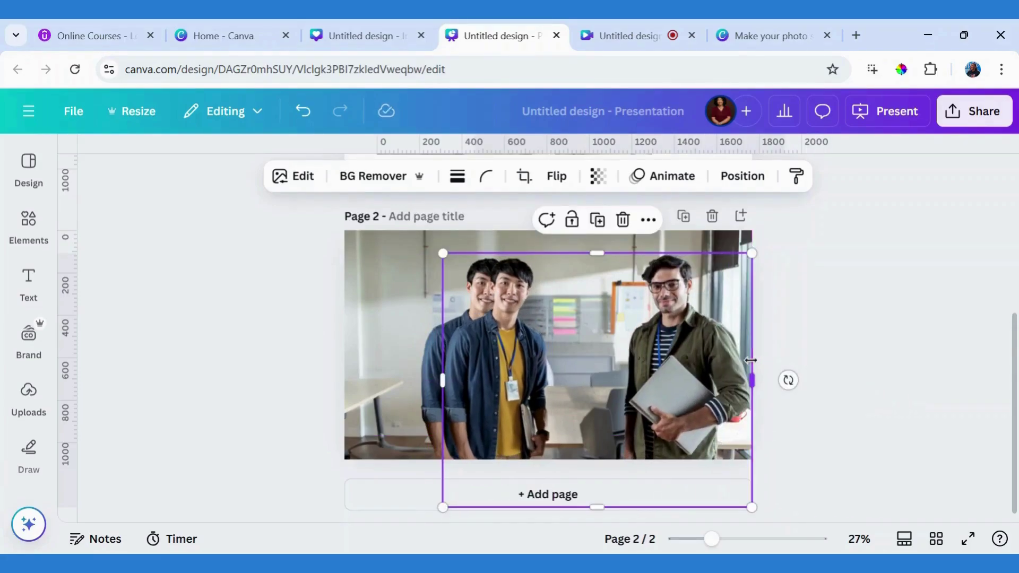
drag(438, 373, 536, 376)
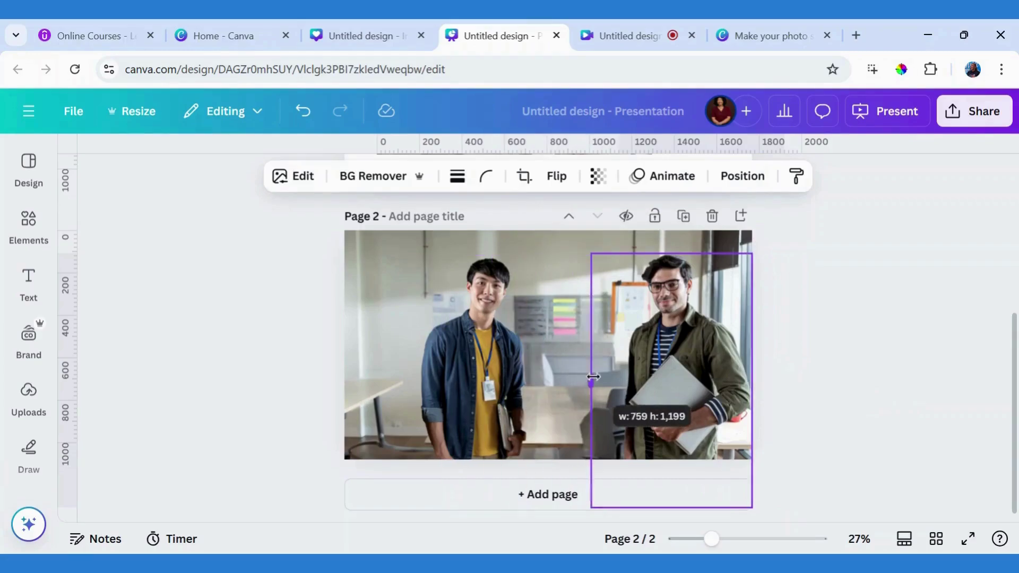
mouse_move(592, 376)
mouse_down()
mouse_move(614, 378)
mouse_move(589, 366)
mouse_up()
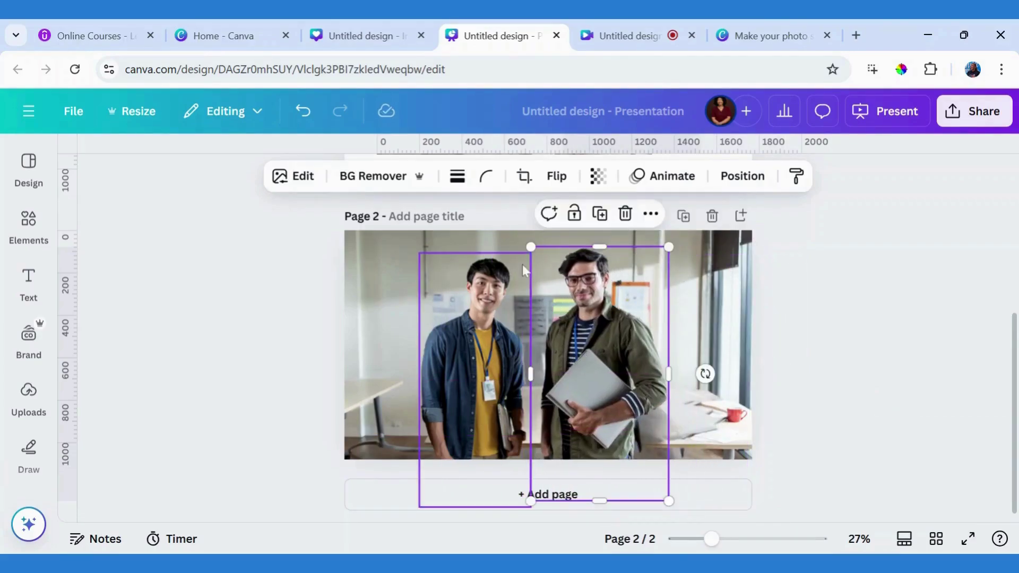
drag(585, 323, 574, 322)
Step: Line both men up side by side, group them, and position the group on the office background
click(487, 327)
drag(487, 328, 498, 327)
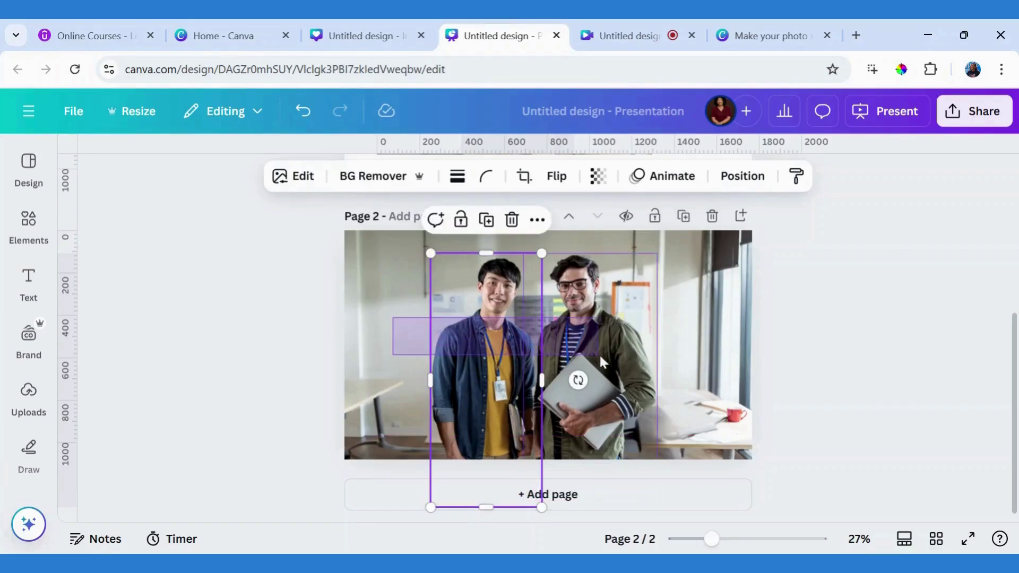
shift+click(569, 276)
click(493, 220)
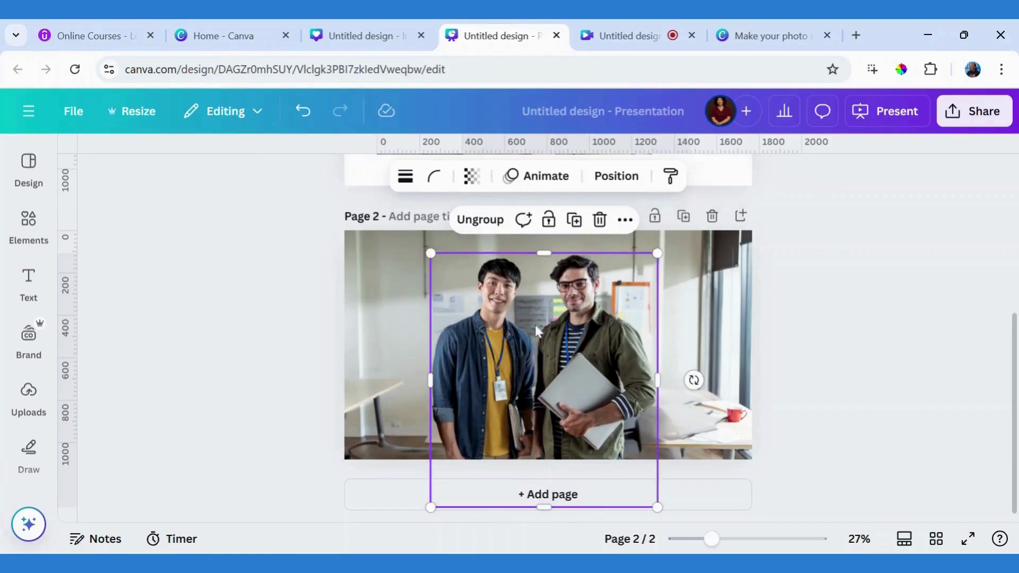
mouse_move(546, 344)
mouse_down()
mouse_move(564, 344)
mouse_move(549, 341)
mouse_up()
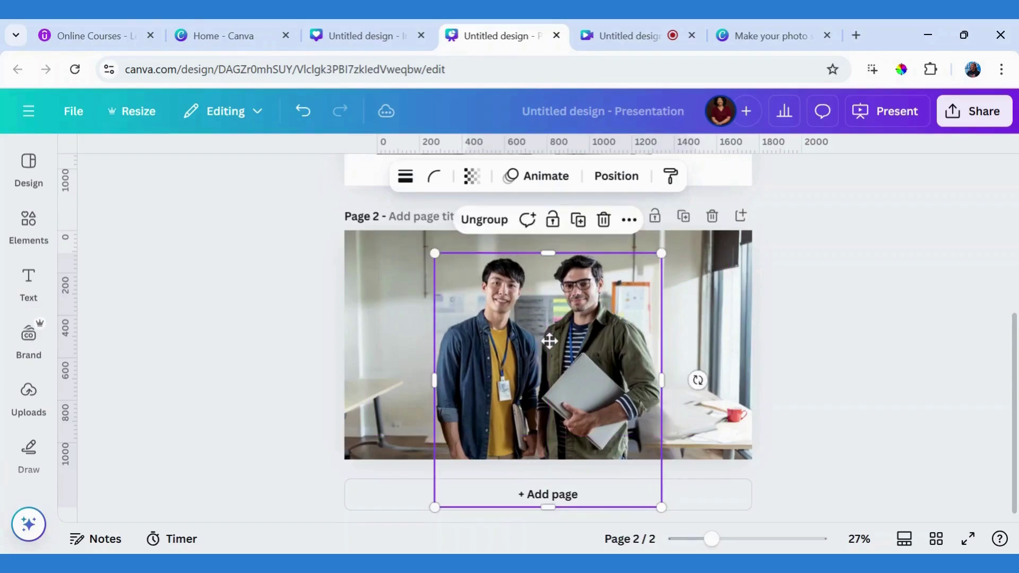
click(808, 340)
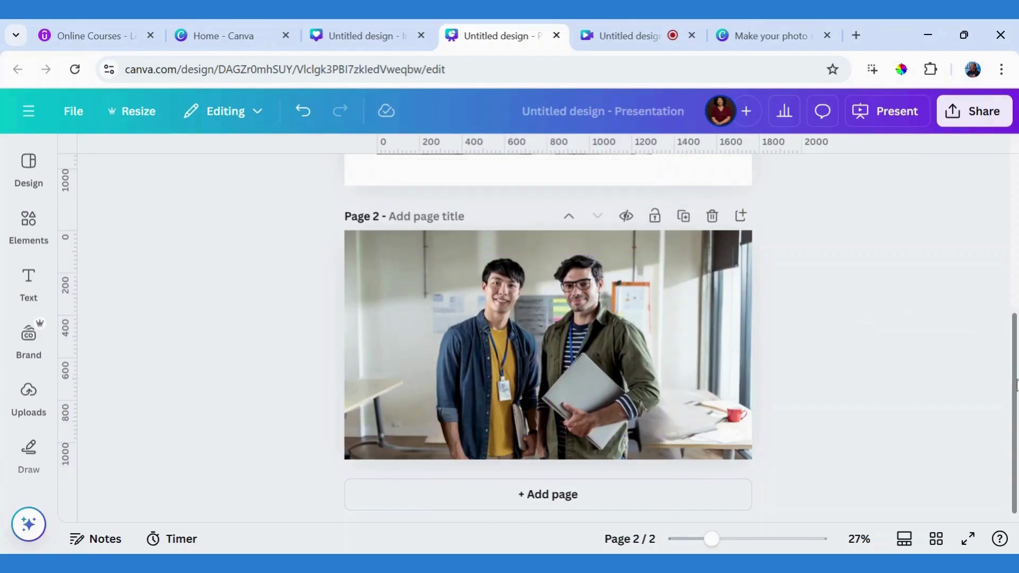
Step: Clear page 1 by deleting the cut-out man and the background photo
scroll(1013, 379, up, 5)
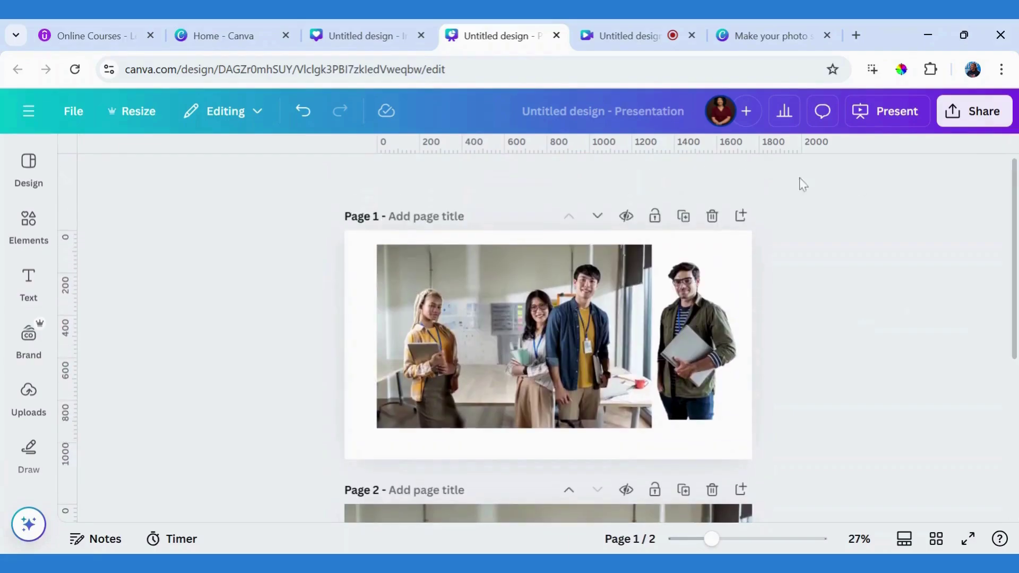
click(562, 303)
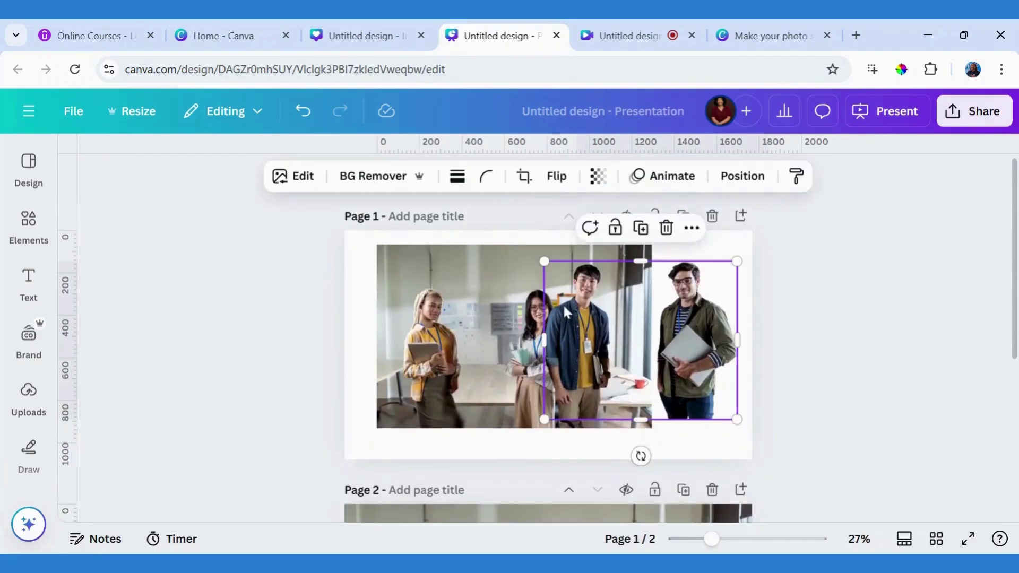
key(Delete)
click(564, 307)
key(Delete)
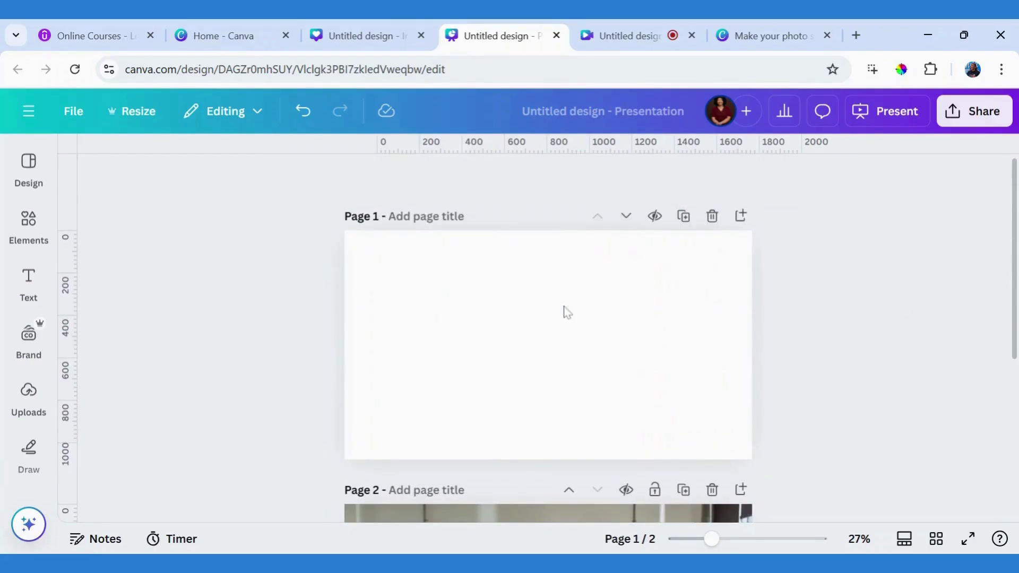
Step: Add the original four-colleague team photo from Recently used to page 1
click(28, 223)
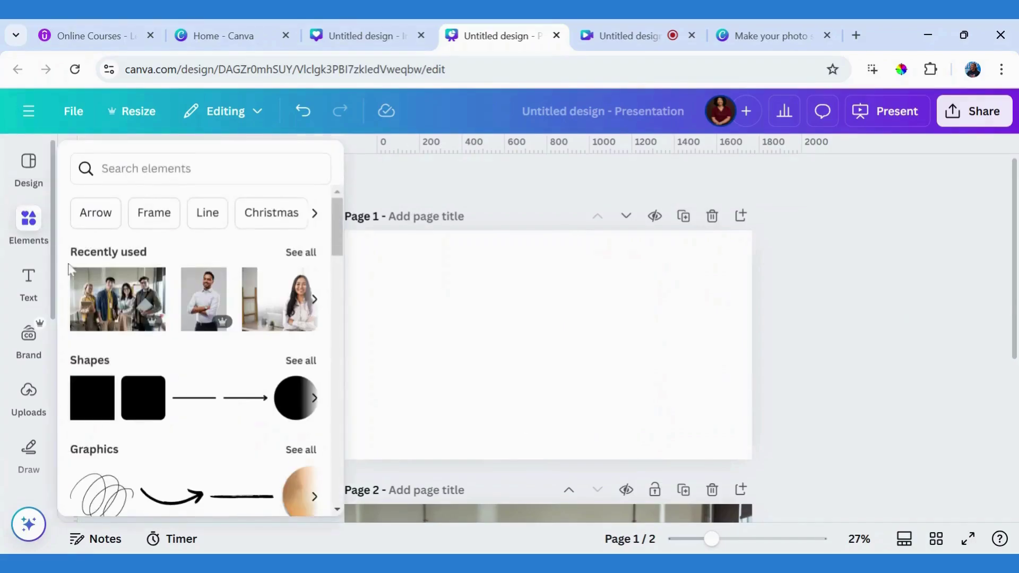
click(121, 307)
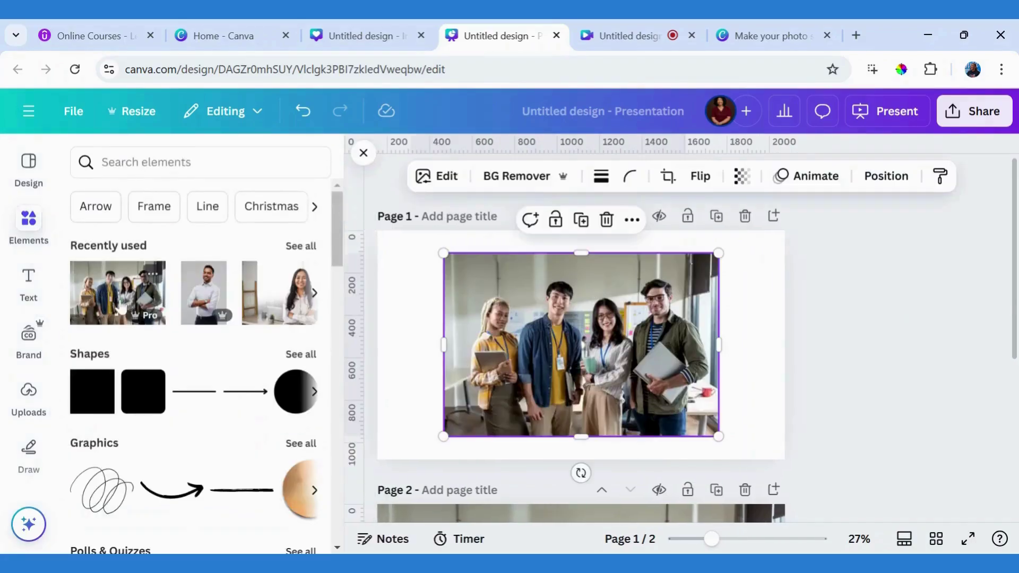
click(363, 153)
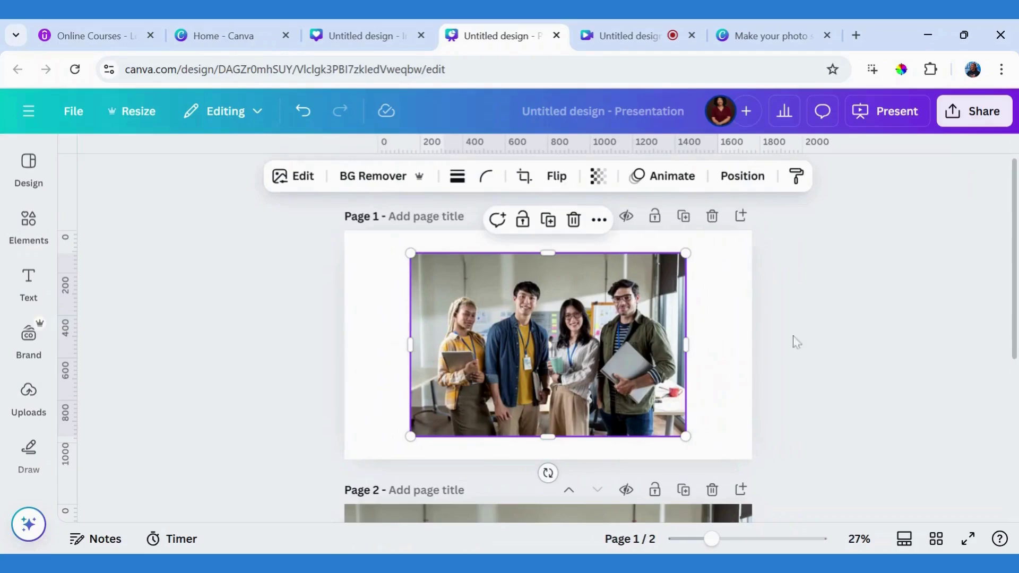
drag(1016, 332, 1017, 400)
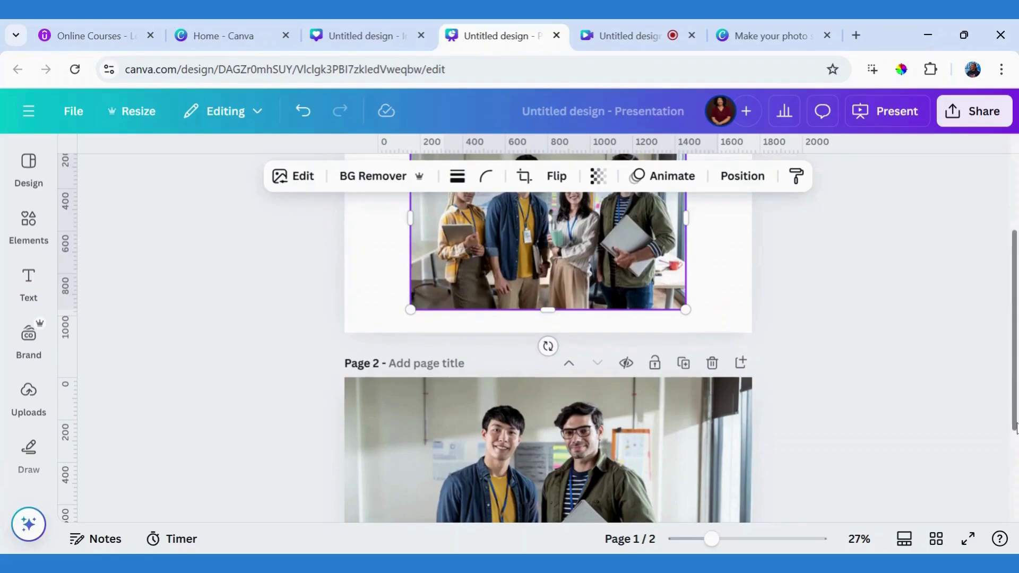
mouse_move(1016, 427)
mouse_down()
mouse_move(1016, 360)
mouse_move(1016, 408)
mouse_up()
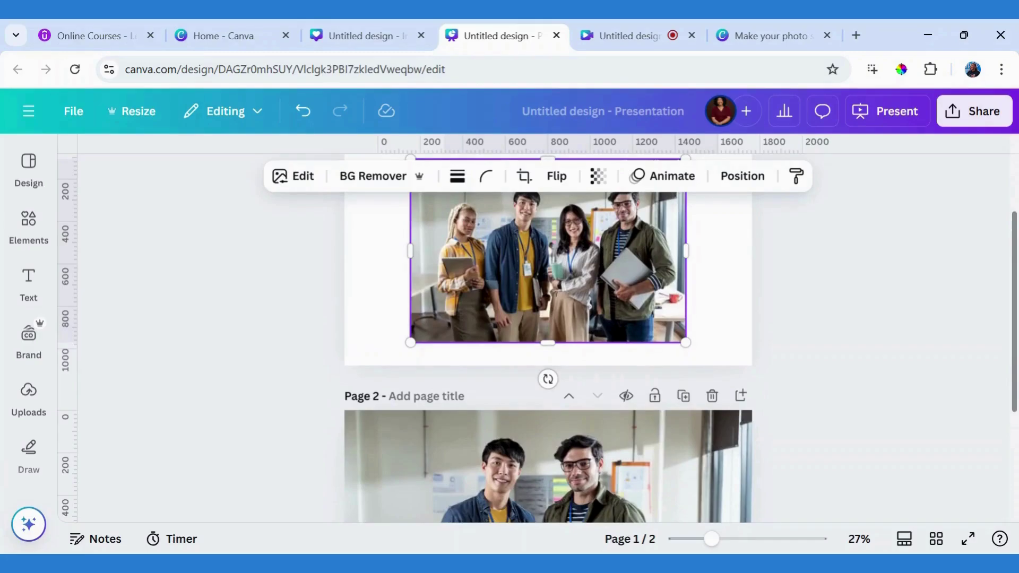
drag(1015, 371, 1016, 470)
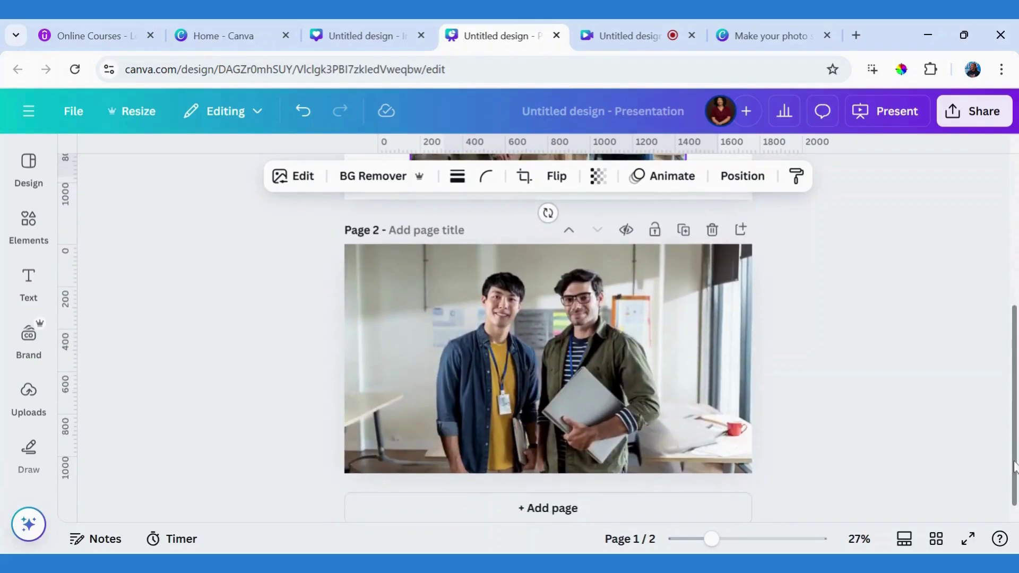